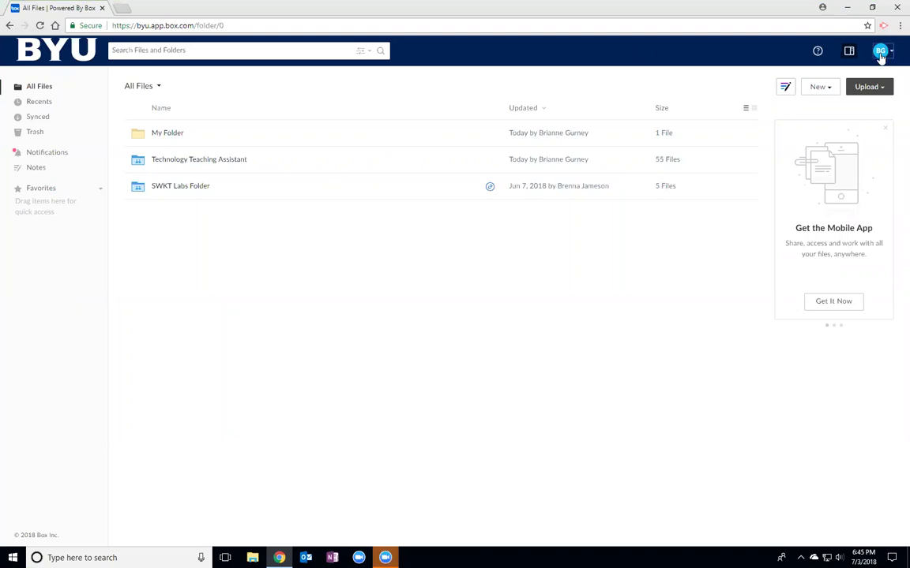
- Go from the avatar menu's Apps and Box Edit to the box.com downloads page listing Box Drive for Windows
left_click(880, 54)
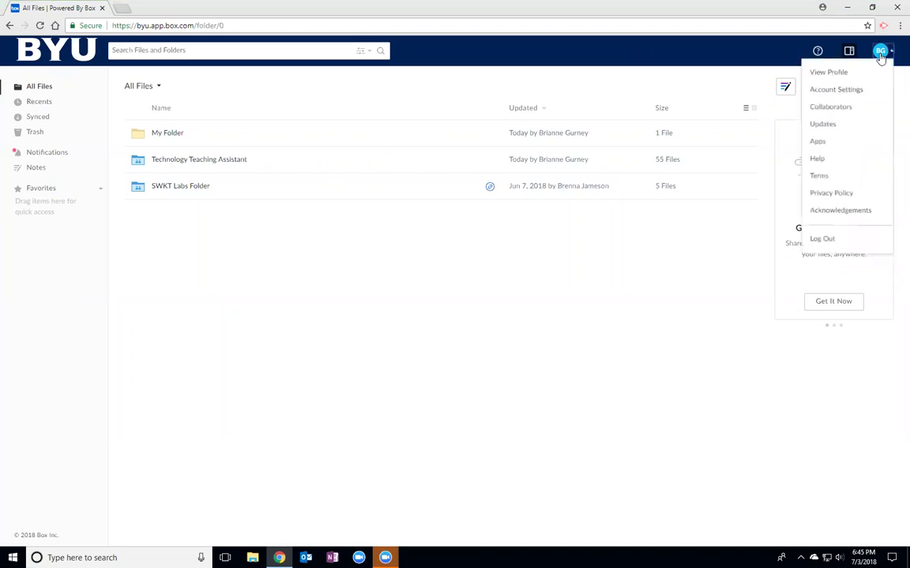
left_click(817, 144)
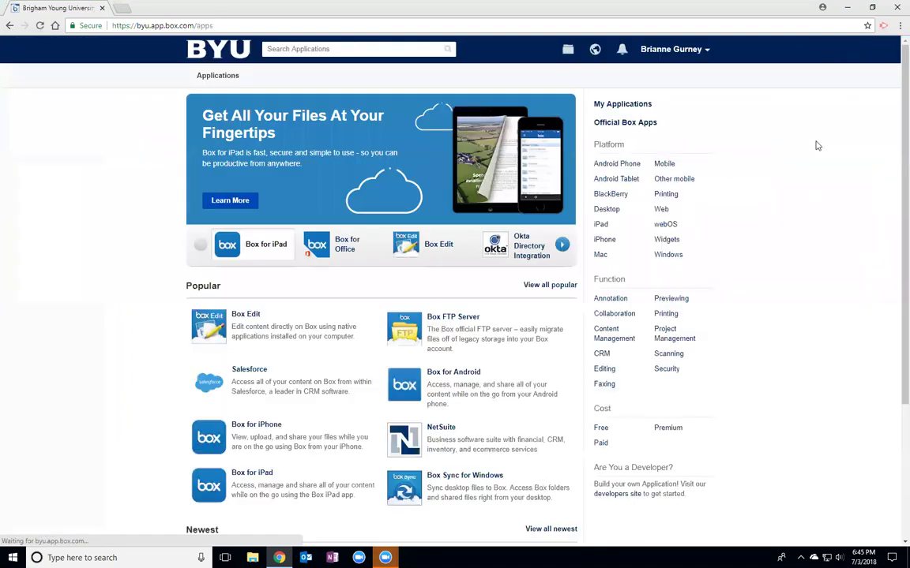
left_click(248, 316)
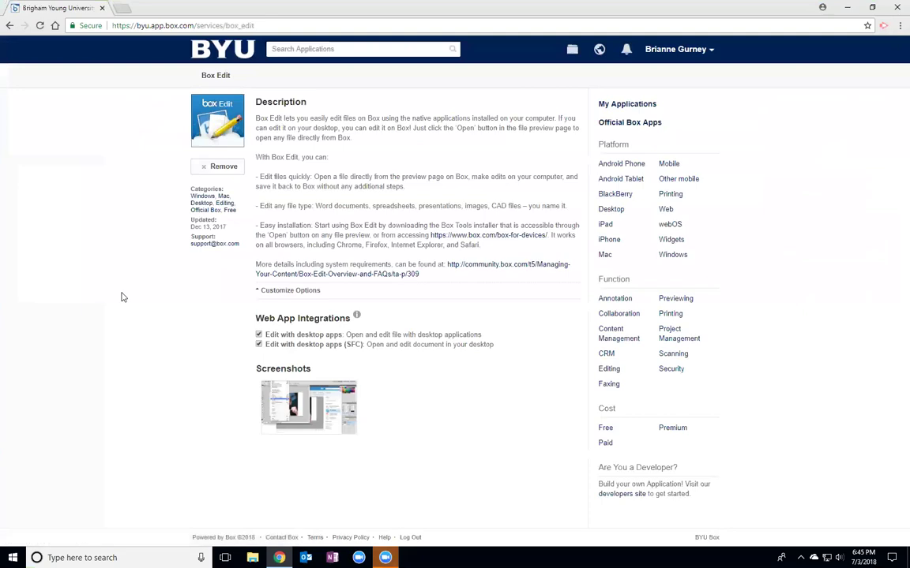
left_click(462, 236)
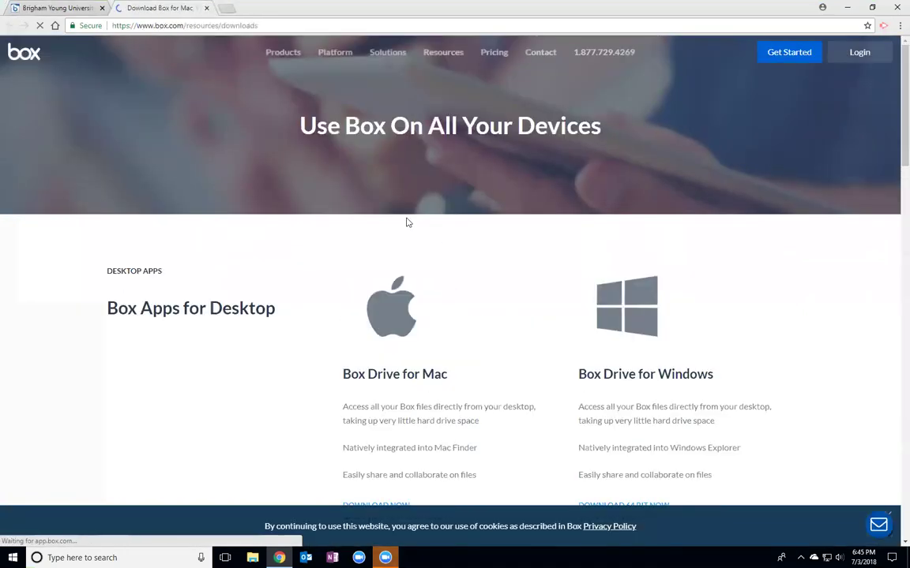
scroll(251, 183, "down", 7)
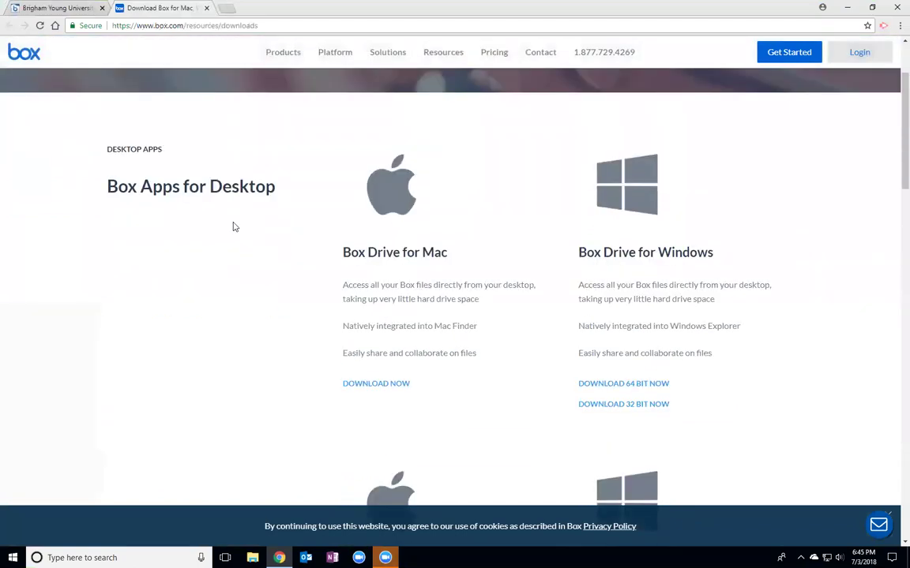
scroll(363, 289, "down", 2)
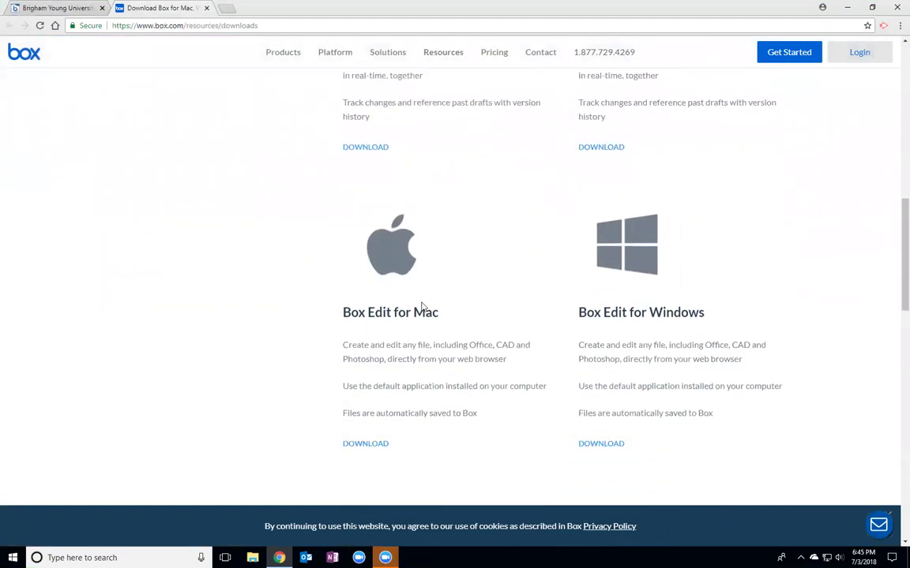
scroll(698, 310, "down", 3)
scroll(696, 311, "up", 10)
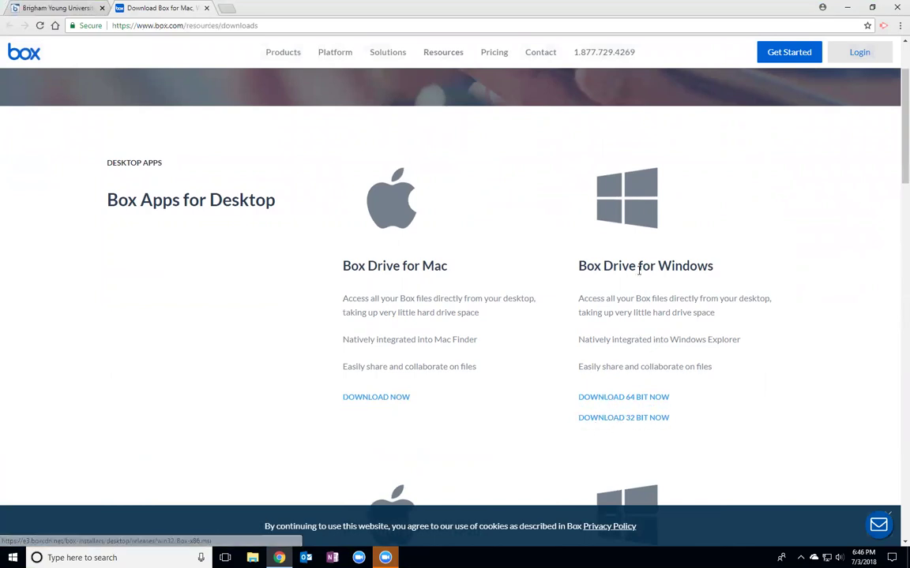
- Close Chrome and launch the Box desktop app by searching 'box' in Windows Search
left_click(207, 8)
left_click(897, 7)
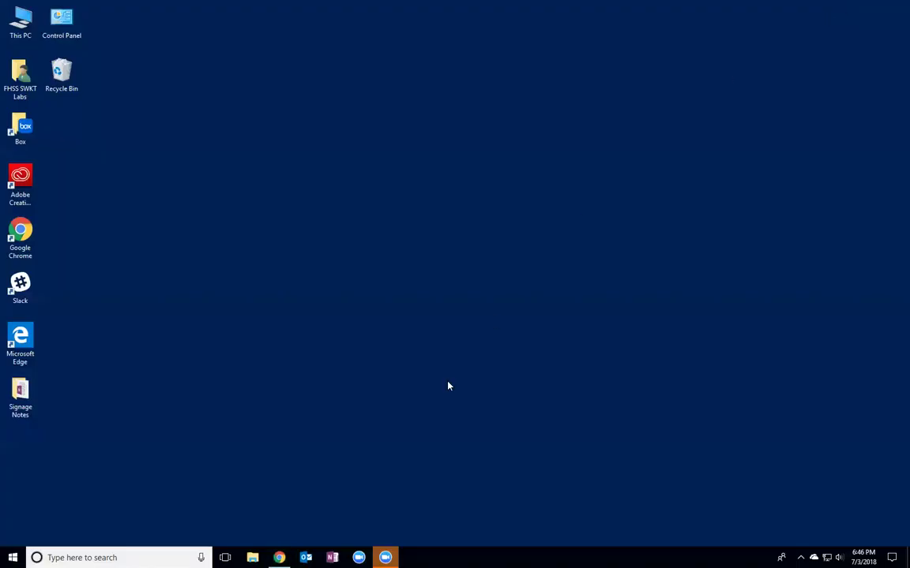
left_click(179, 556)
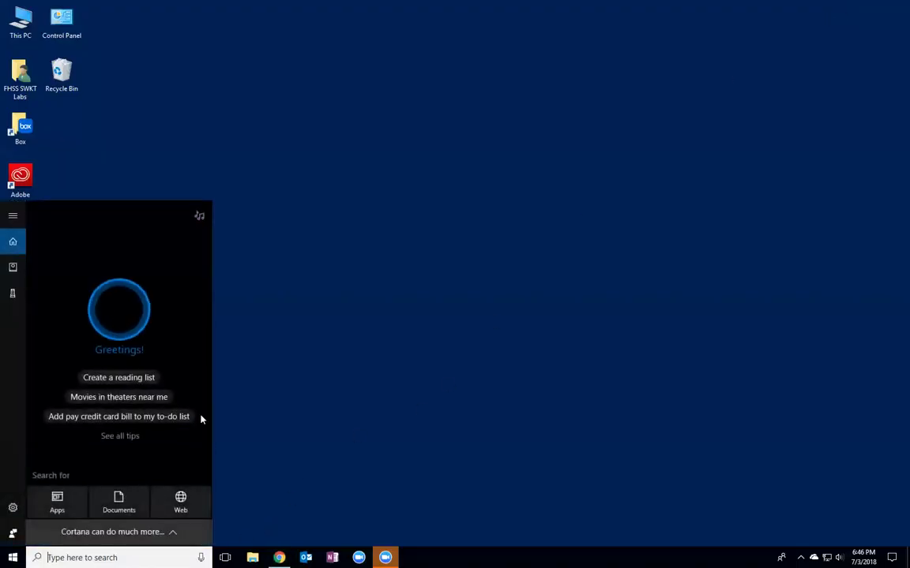
type("box")
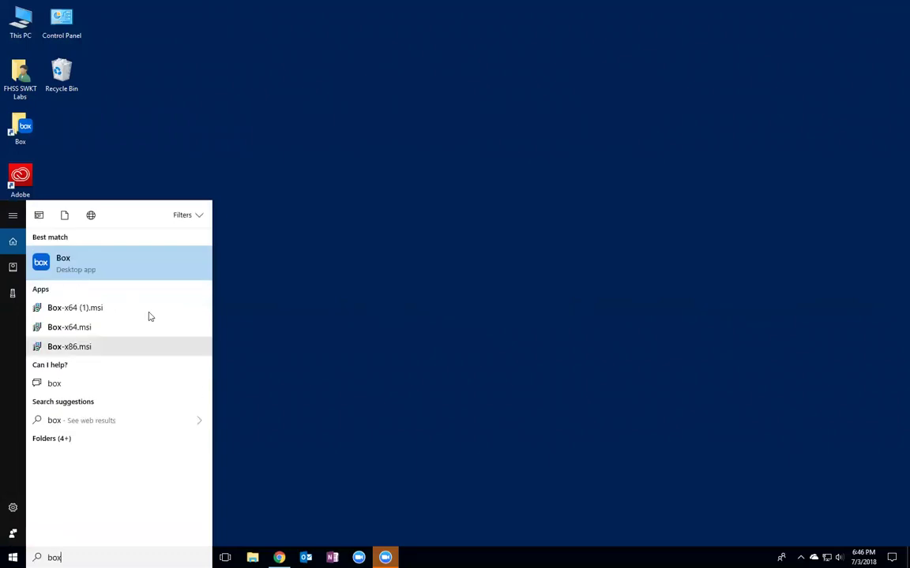
left_click(64, 262)
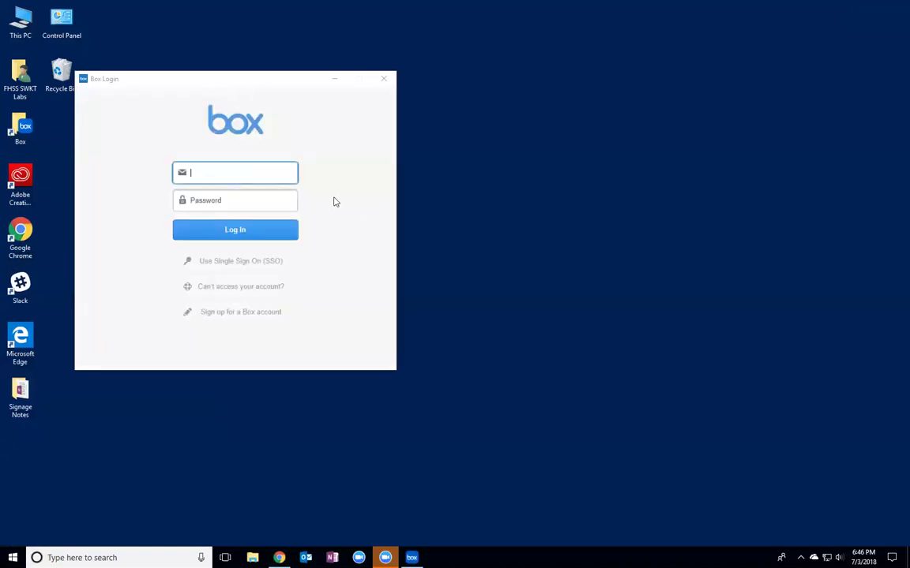
- Enter the university account e-mail in the Box Drive login and submit it
left_click(237, 176)
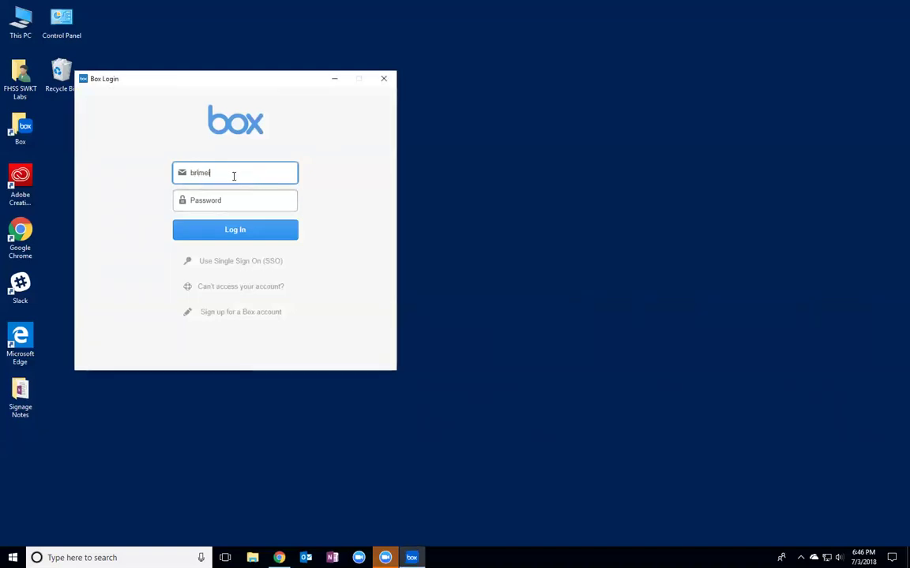
key("Tab")
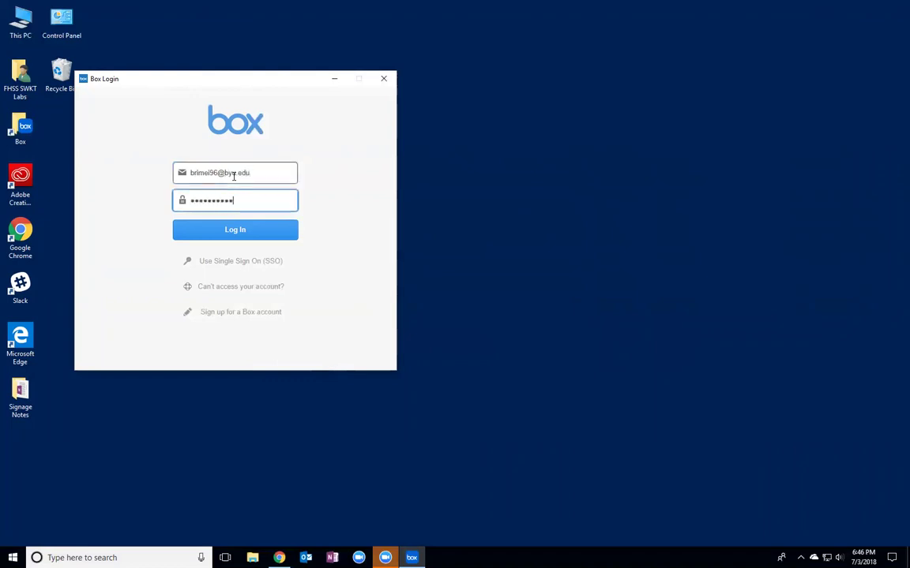
key("Return")
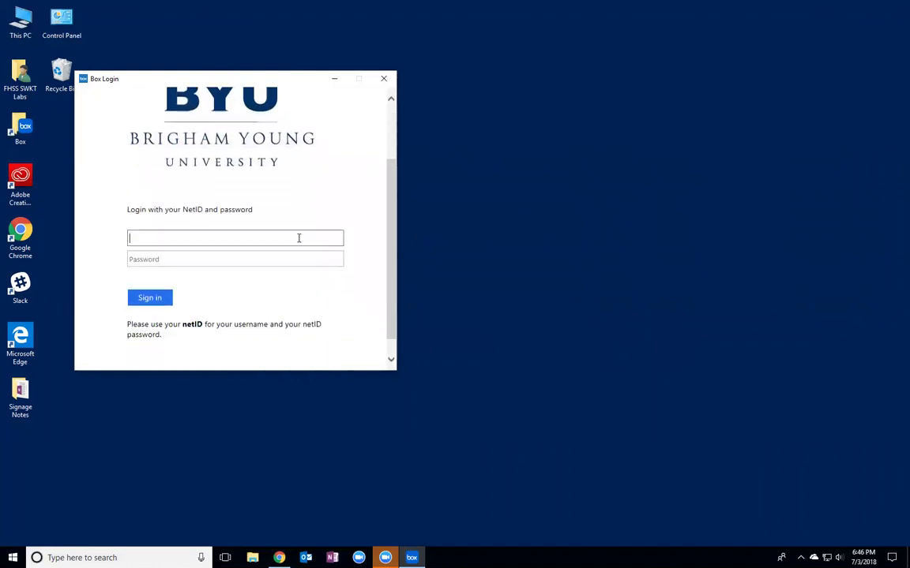
- Complete the BYU sign-in page with the NetID and its password
key("Tab")
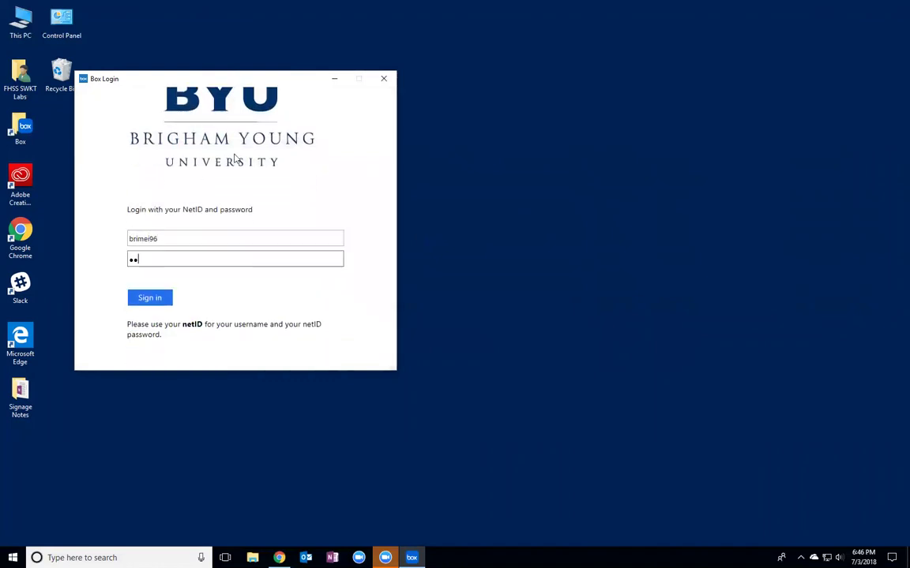
key("Return")
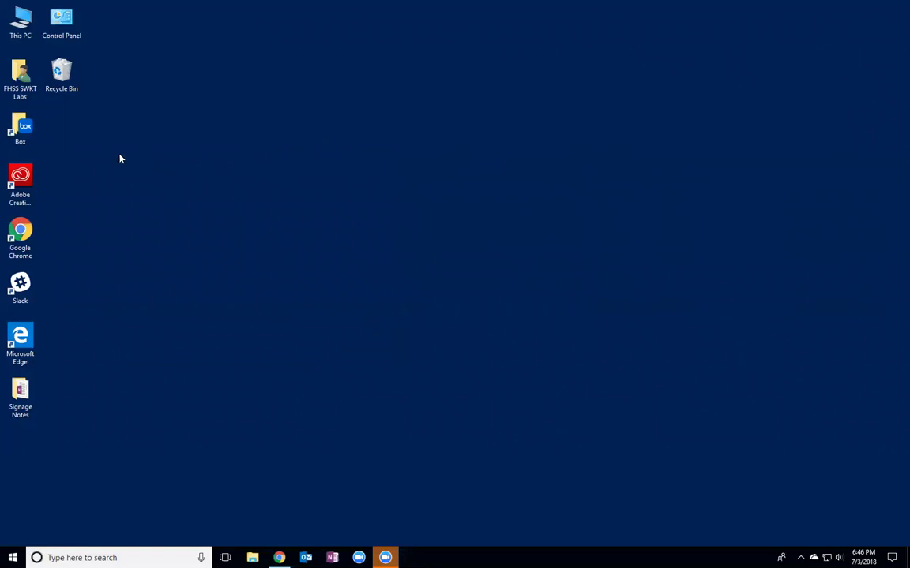
- Open the Box drive from the desktop shortcut and open My Folder to reveal test.docx
double_click(3, 123)
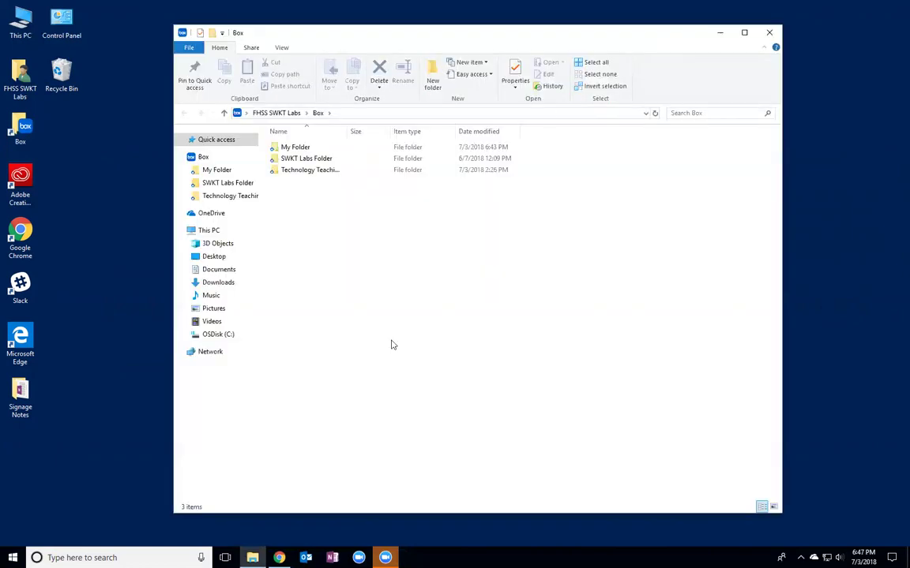
left_click(294, 150)
left_click(297, 170)
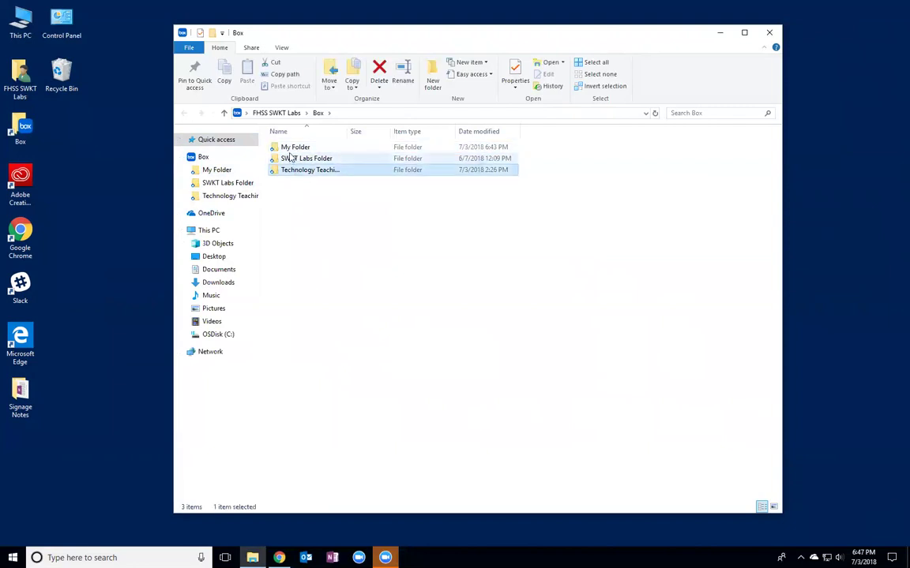
left_click(291, 149)
double_click(290, 149)
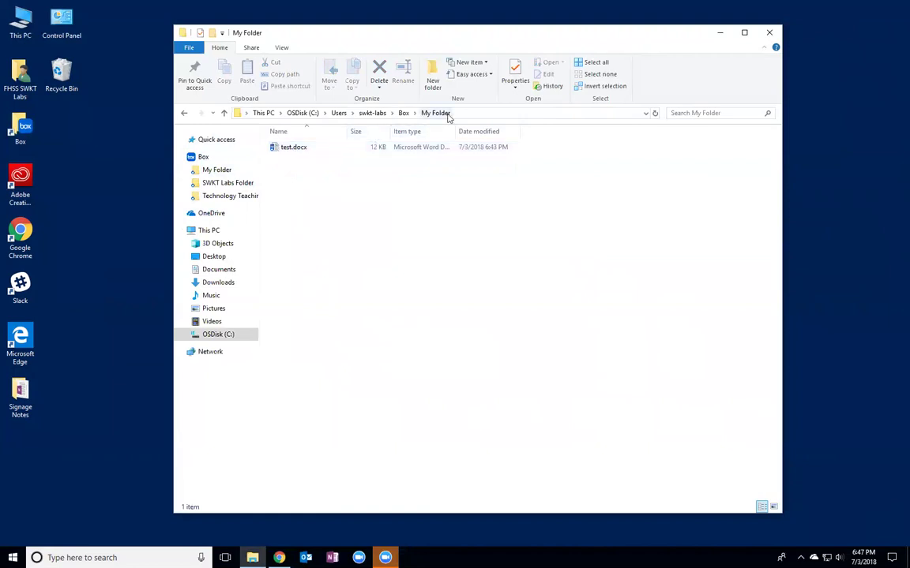
- Open test.docx in Word and colour the Test and Hiiiiii lines blue
double_click(299, 148)
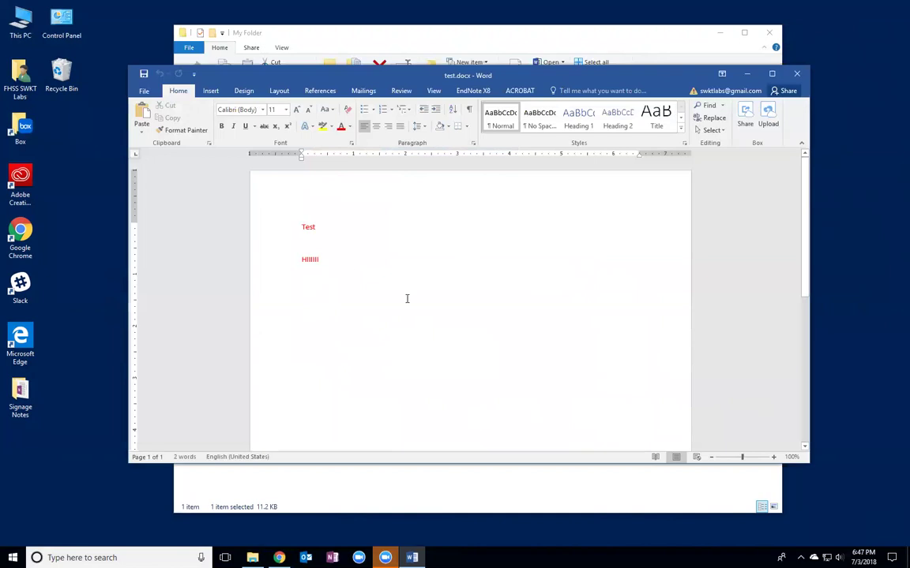
left_click(333, 260)
left_click_drag(333, 260, 270, 210)
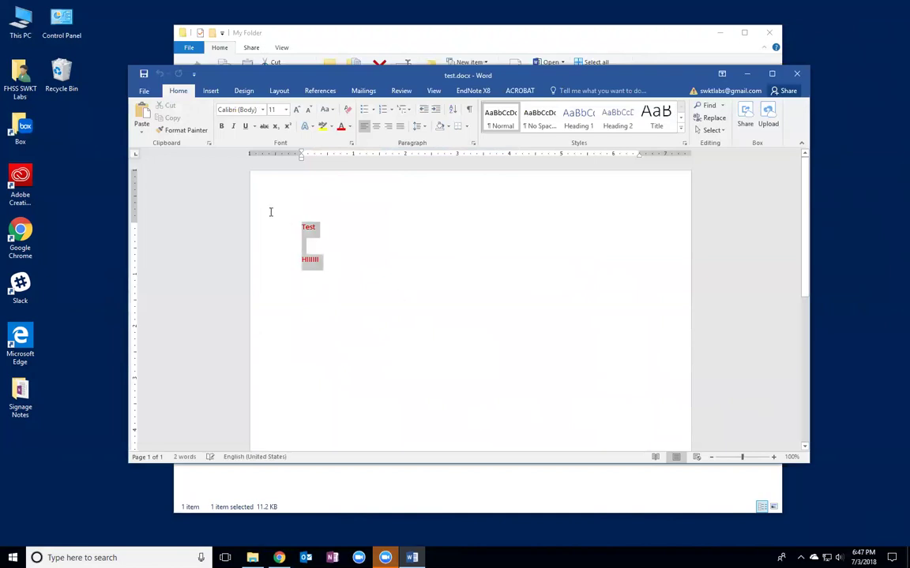
left_click(350, 126)
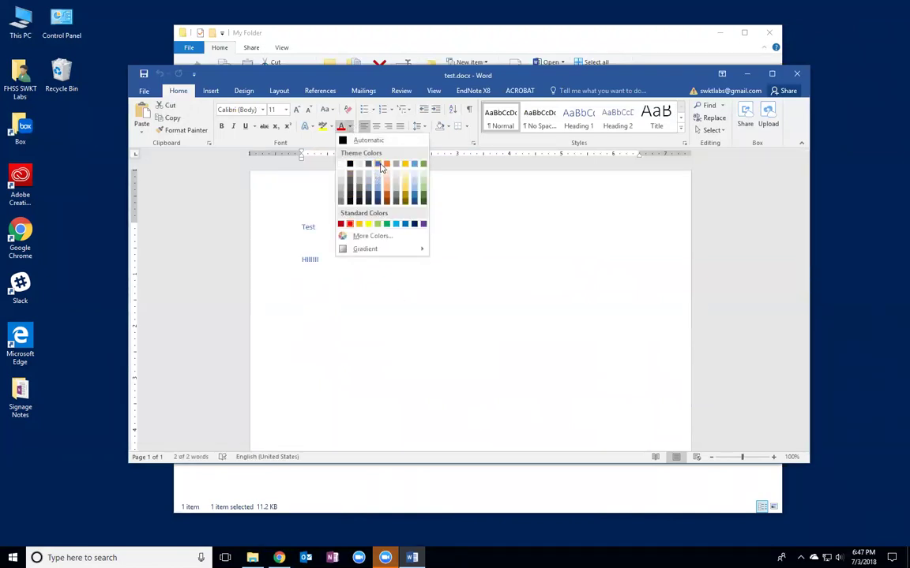
left_click(377, 164)
left_click(361, 264)
- Set both lines to font size 72, then save and close test.docx
left_click(284, 211, "shift")
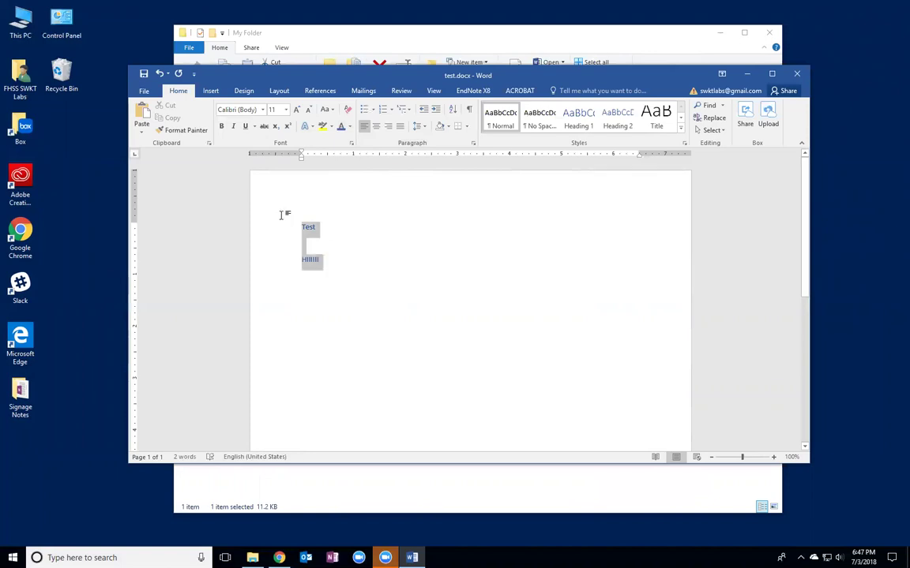
left_click(286, 110)
left_click(273, 276)
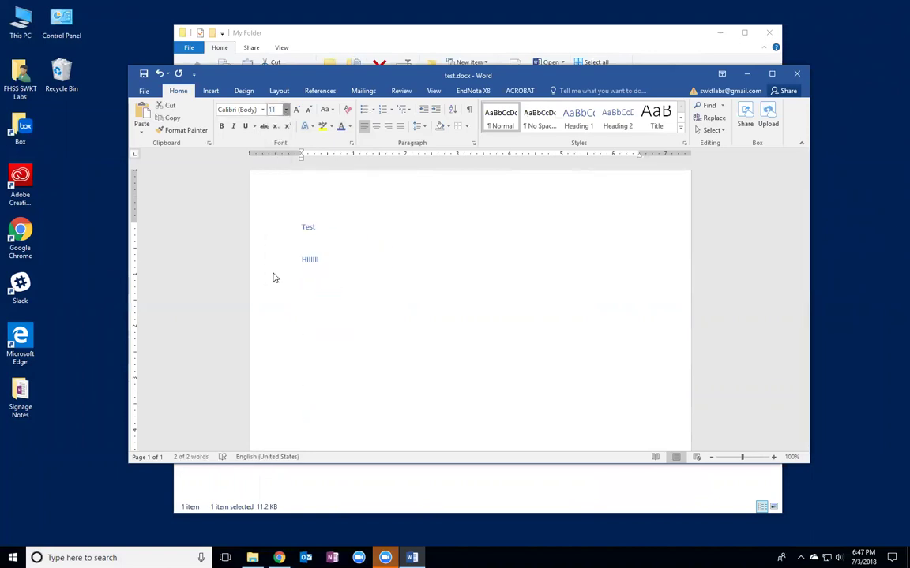
left_click(582, 331)
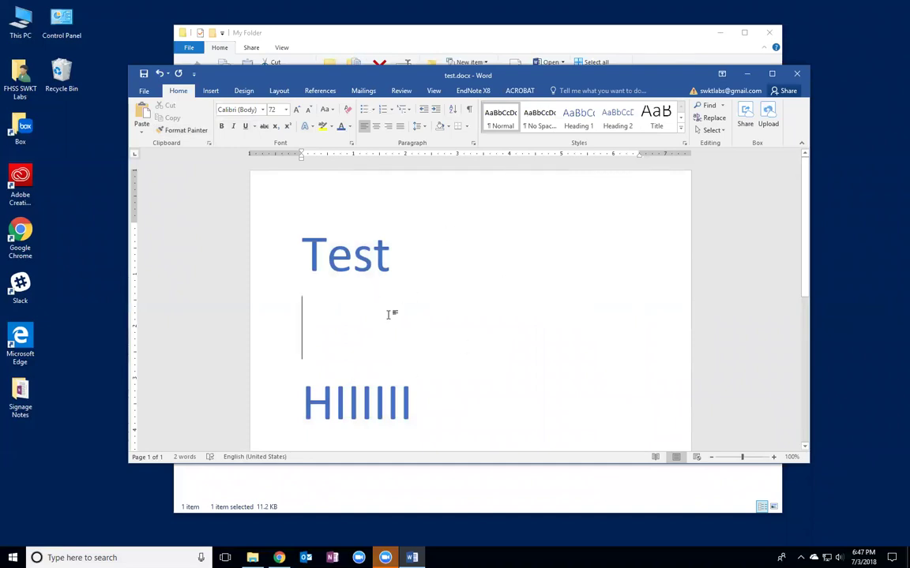
left_click(144, 74)
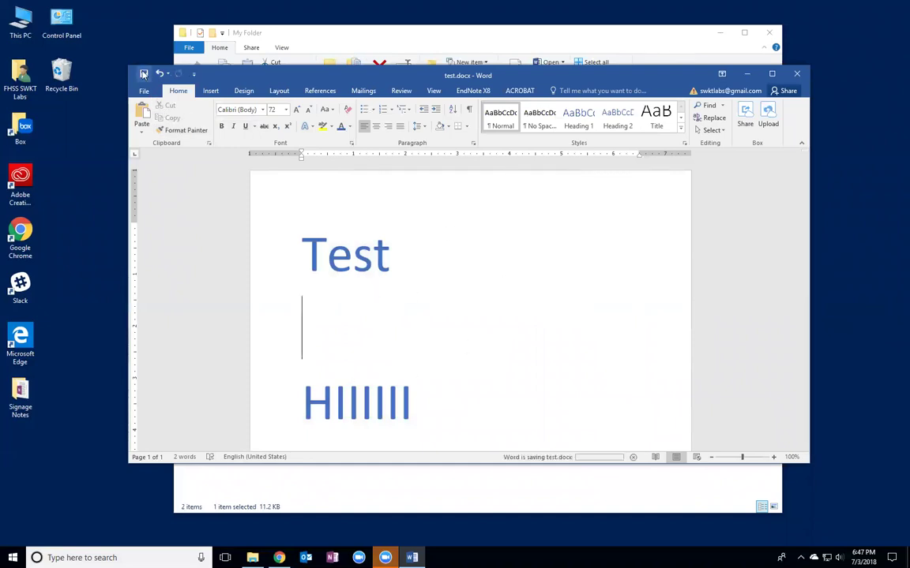
left_click(795, 73)
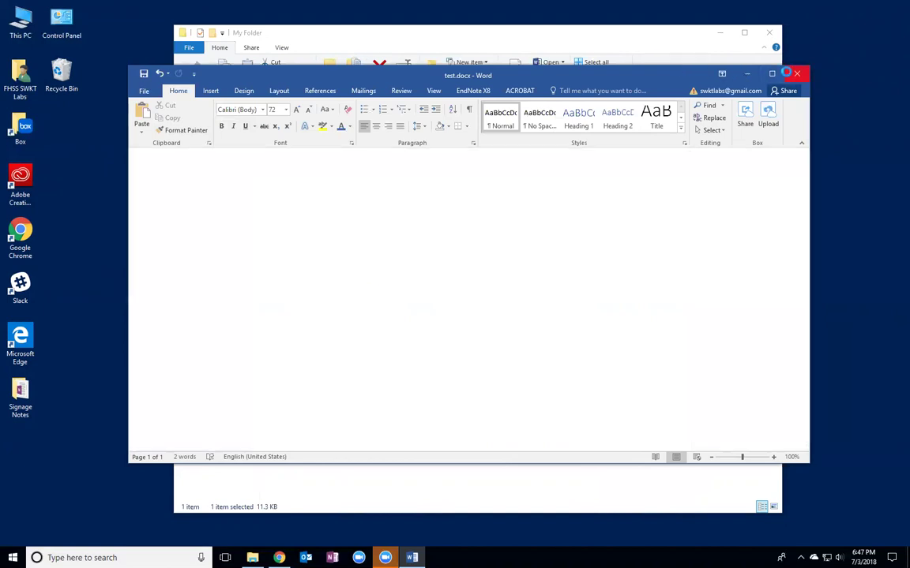
- Go to box.byu.edu in Chrome and open My Folder to preview the edited test.docx
key("alt+Tab")
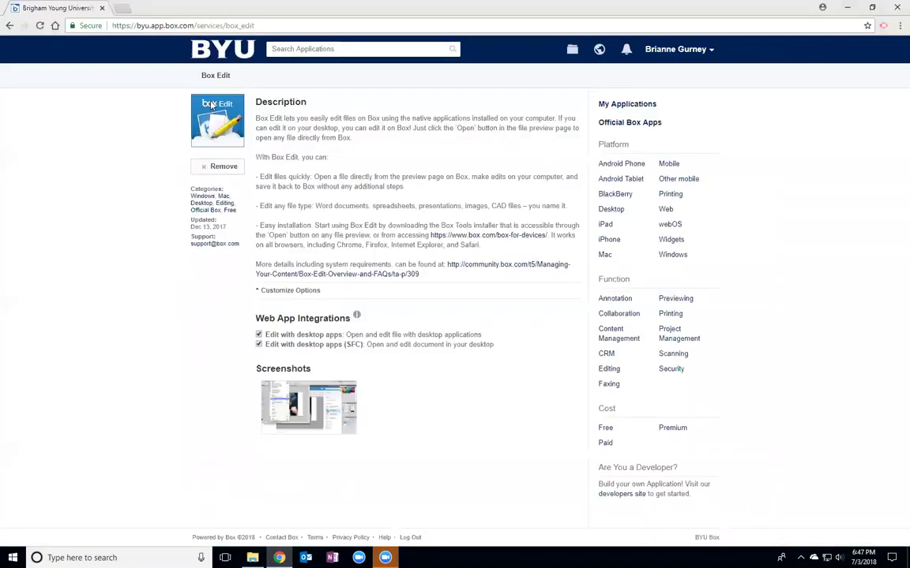
left_click(197, 25)
type("box.byu.edu")
key("Return")
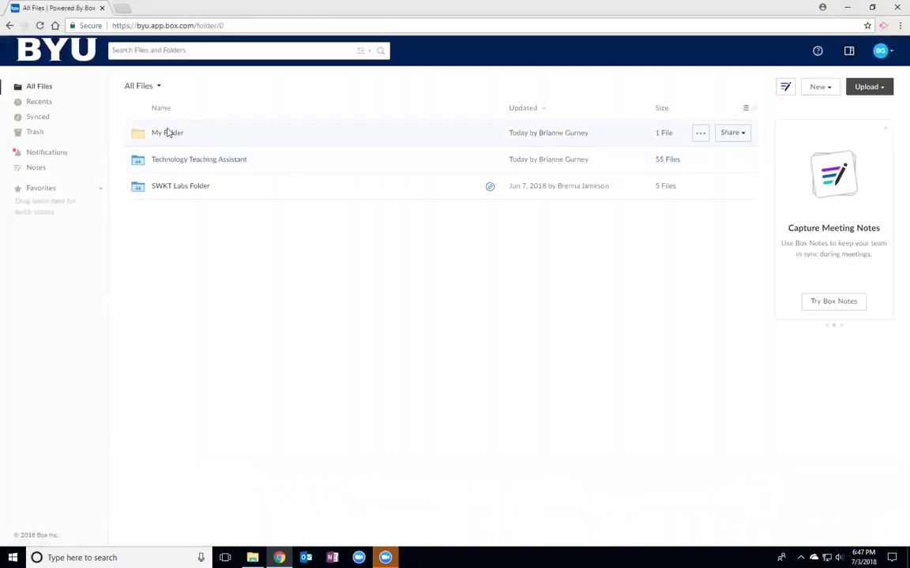
left_click(168, 140)
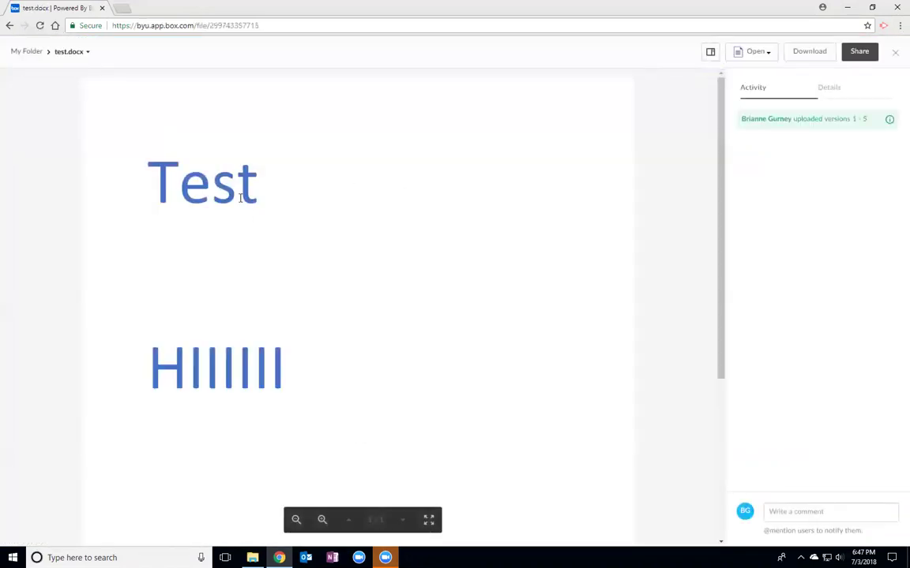
scroll(322, 295, "down", 2)
scroll(323, 294, "up", 2)
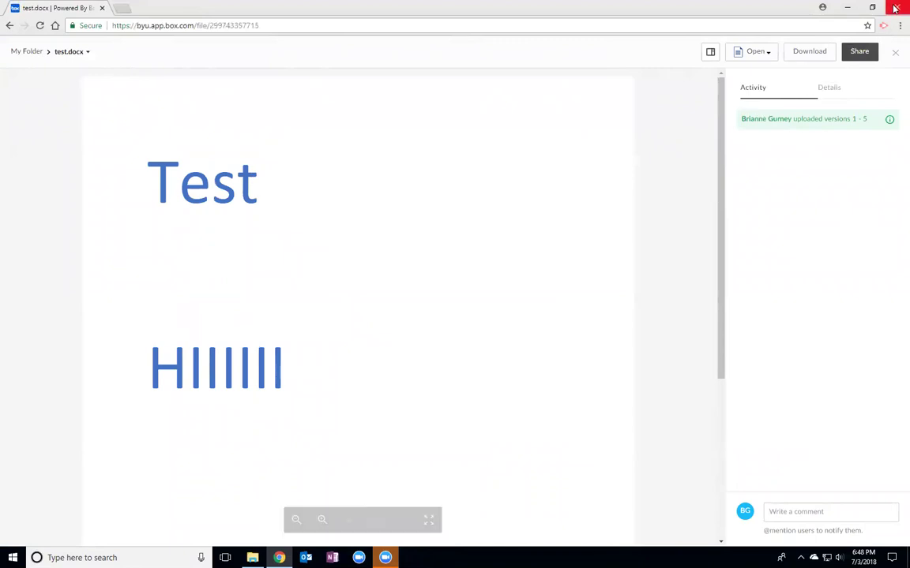
- Minimize Chrome and close the My Folder File Explorer window
left_click(253, 558)
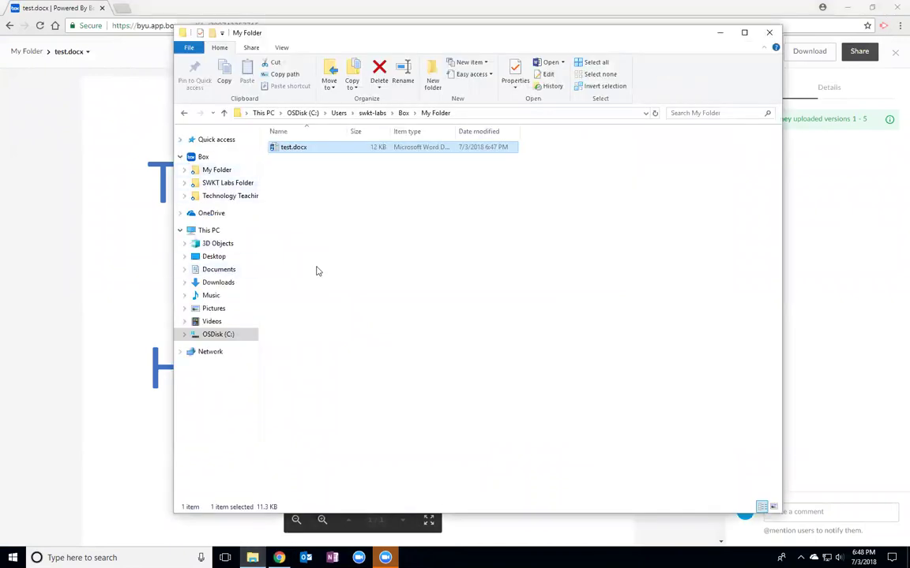
left_click(846, 7)
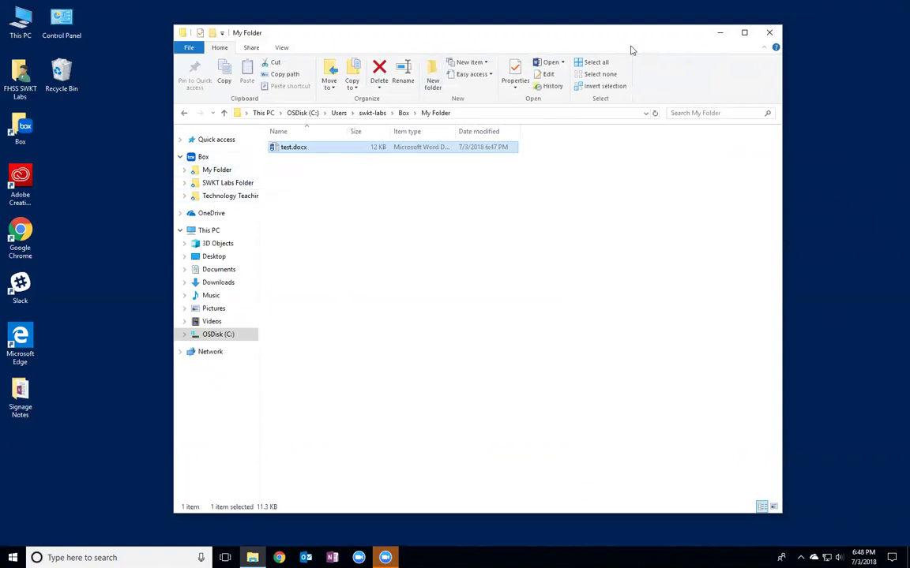
left_click(771, 34)
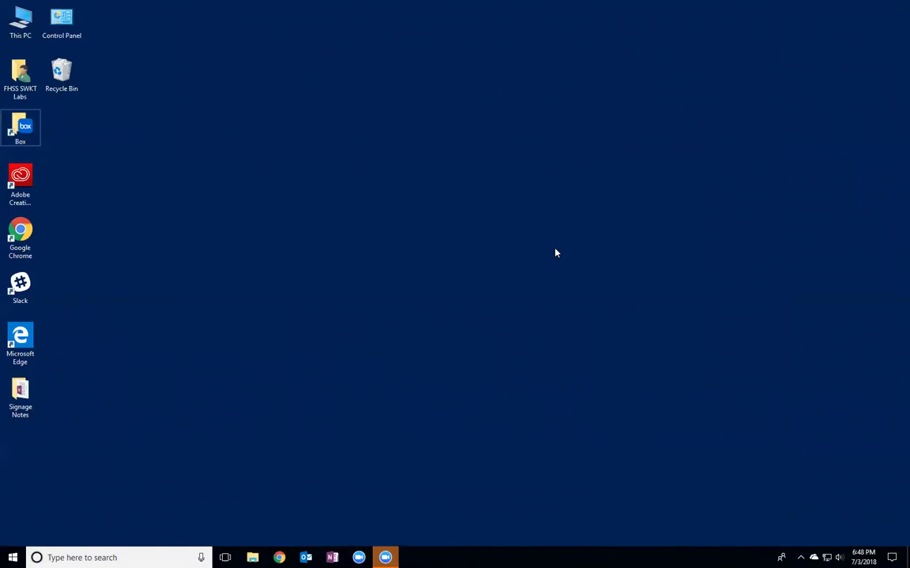
- Log out of Box Drive from its settings gear, acknowledging unfinished uploads will be lost
key("ctrl+shift+alt+b")
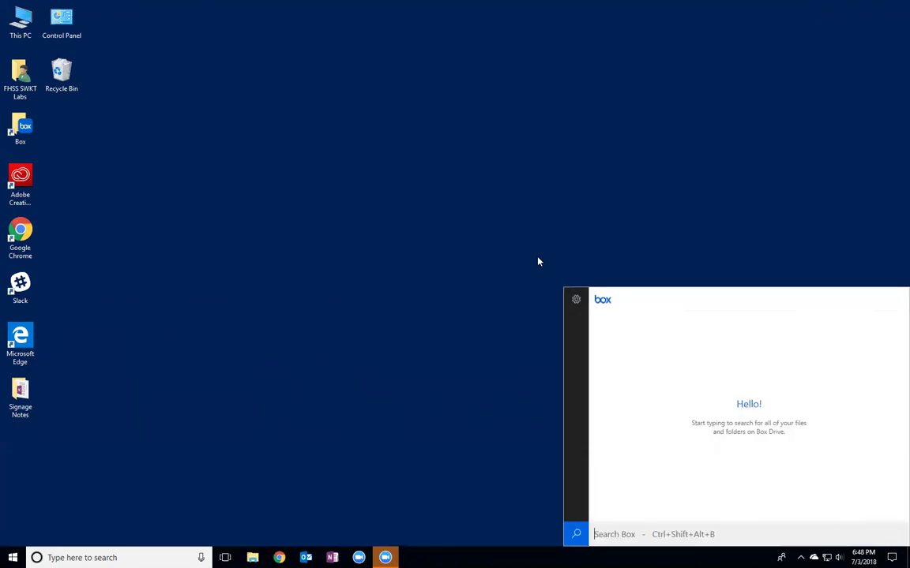
left_click(577, 302)
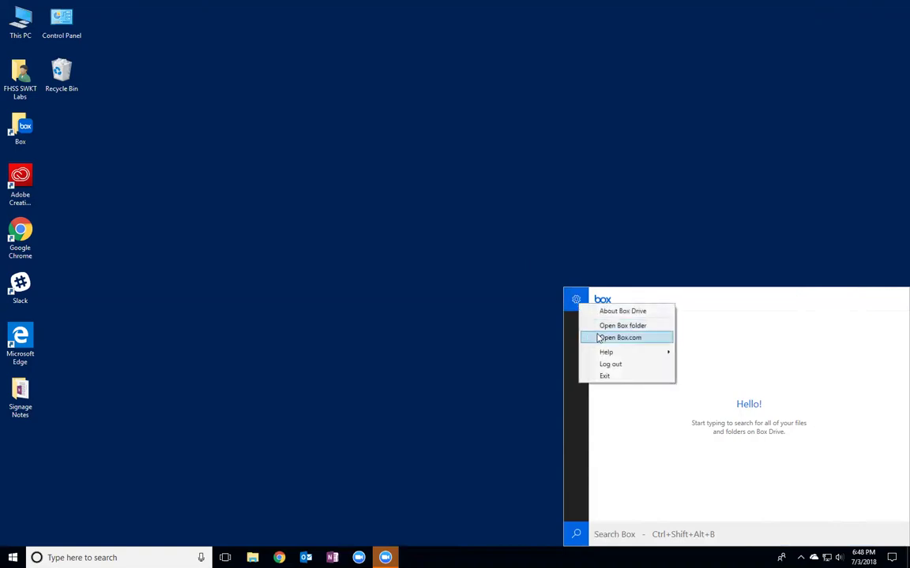
left_click(603, 367)
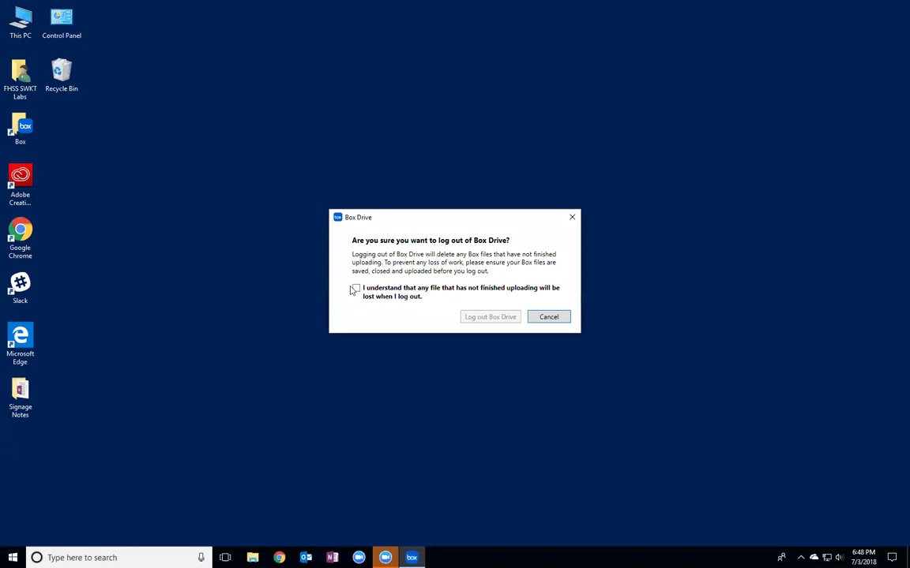
left_click(356, 288)
left_click(494, 319)
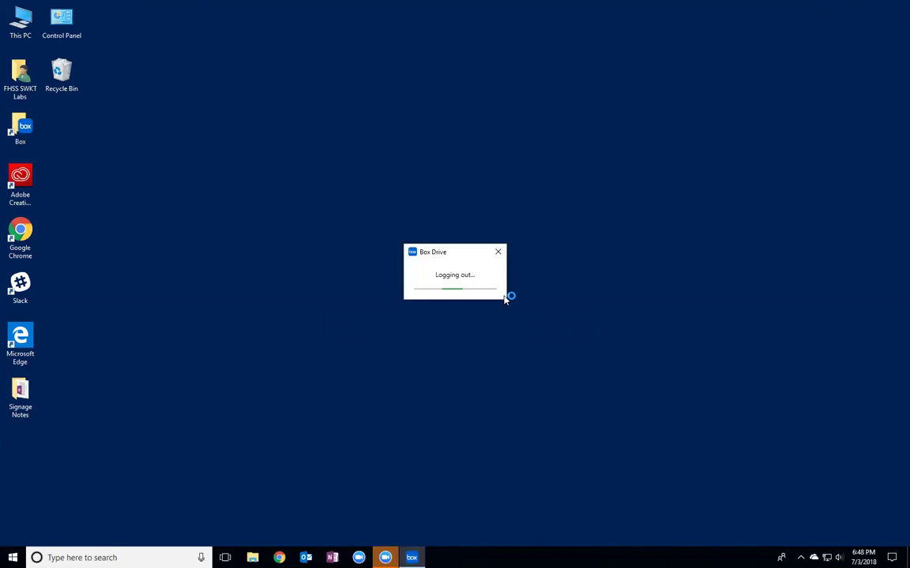
double_click(23, 136)
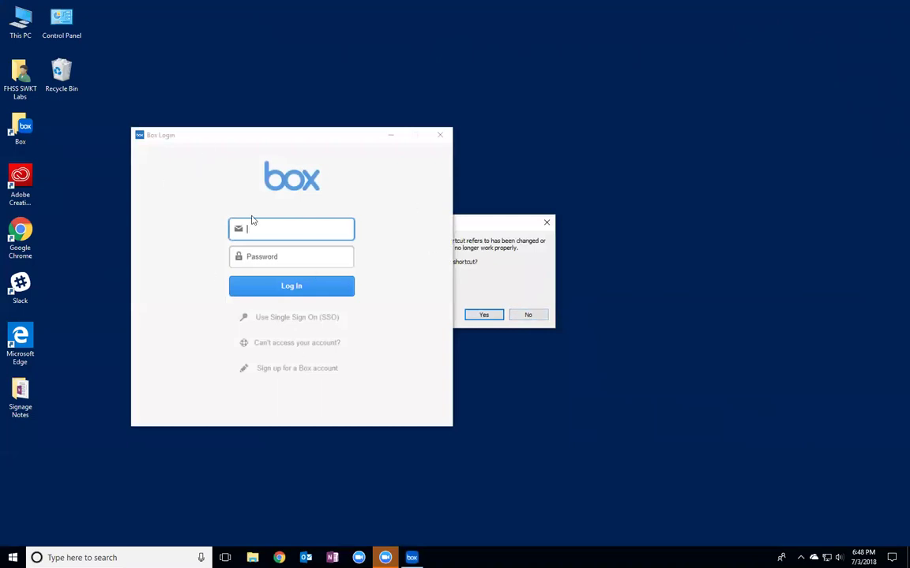
left_click(441, 137)
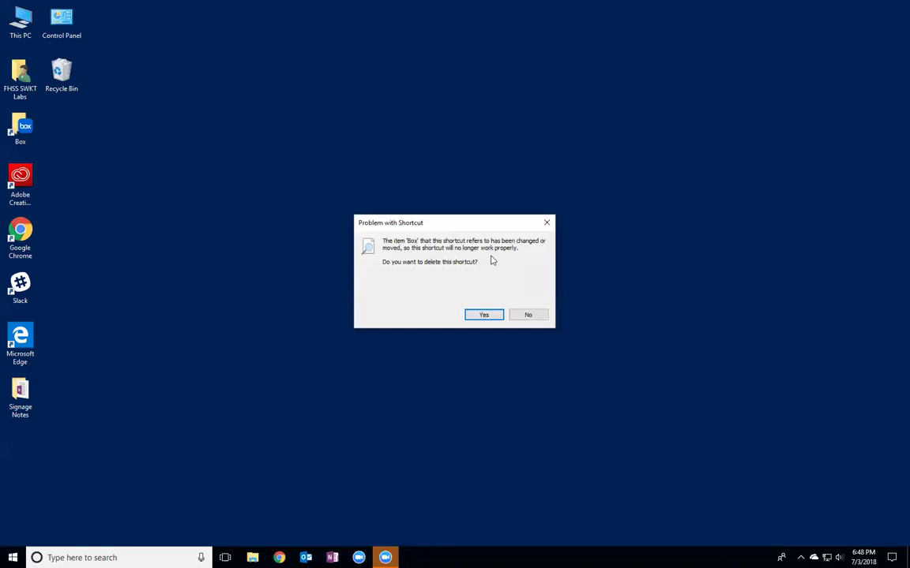
left_click(545, 224)
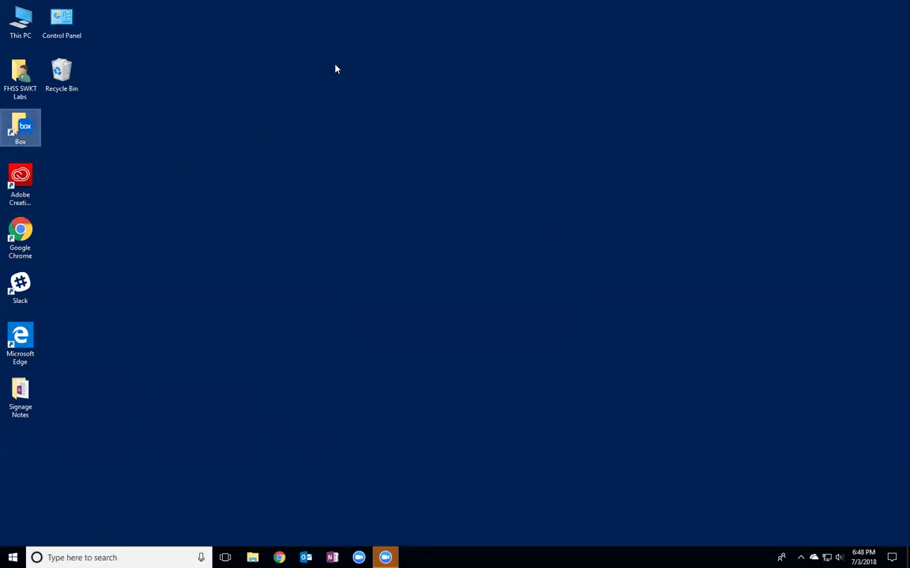